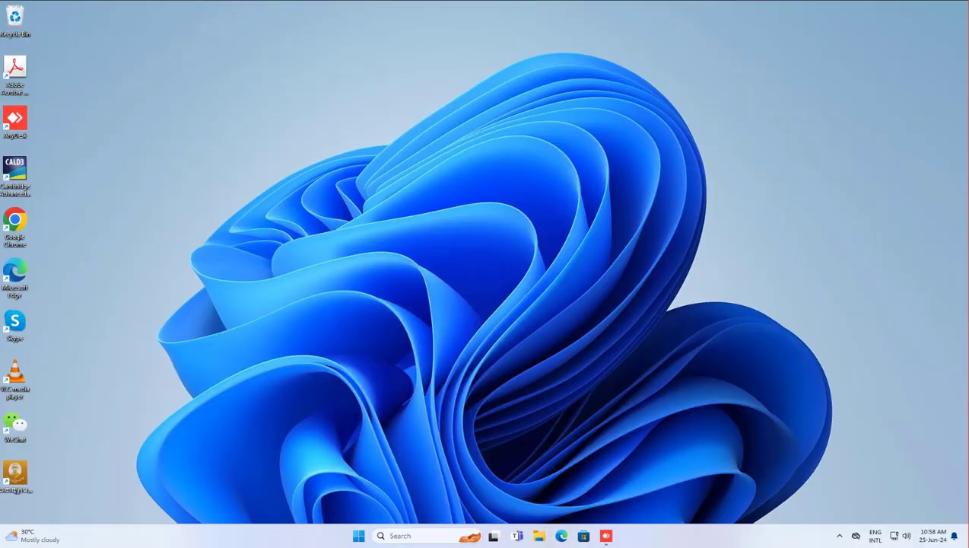
Open Registry Editor by running regedit from the Run dialog.
key(super)
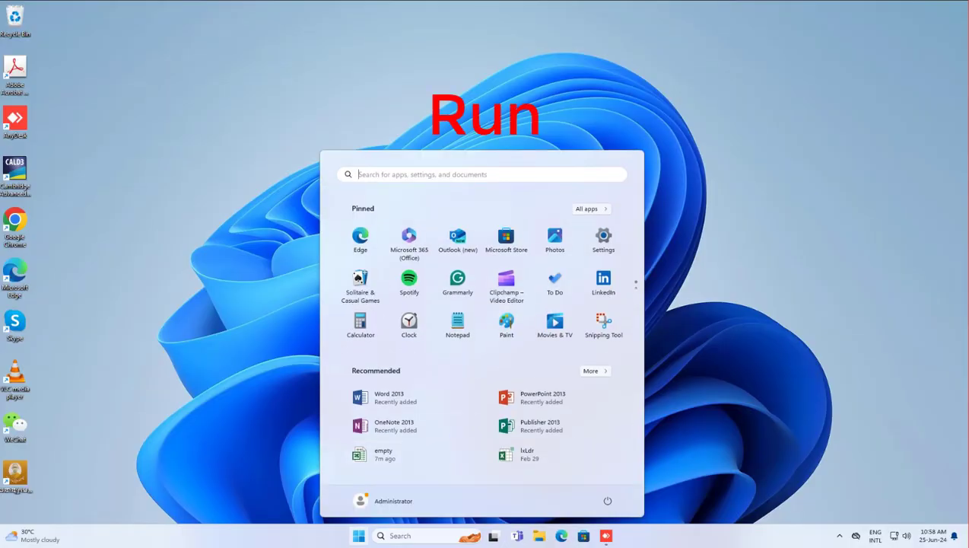
text(Run)
key(Return)
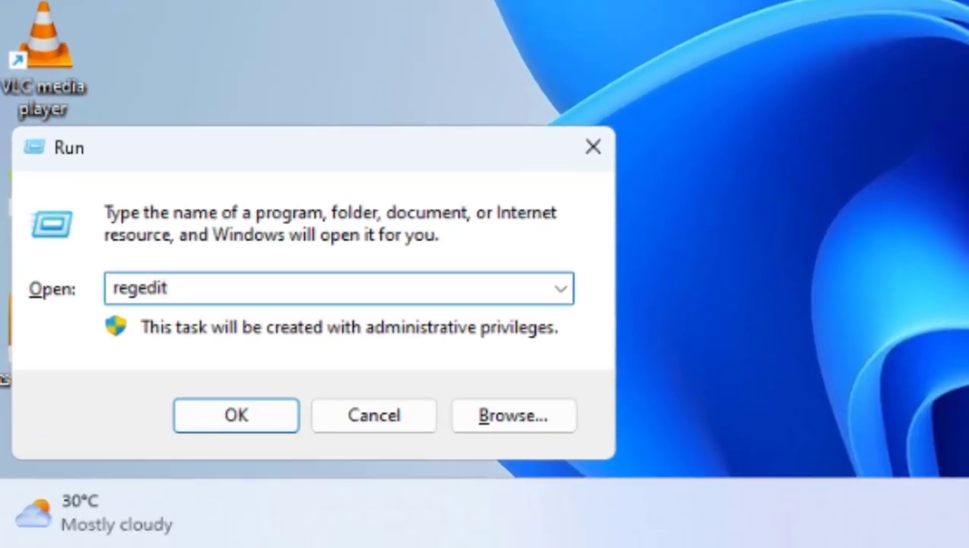
text(r)
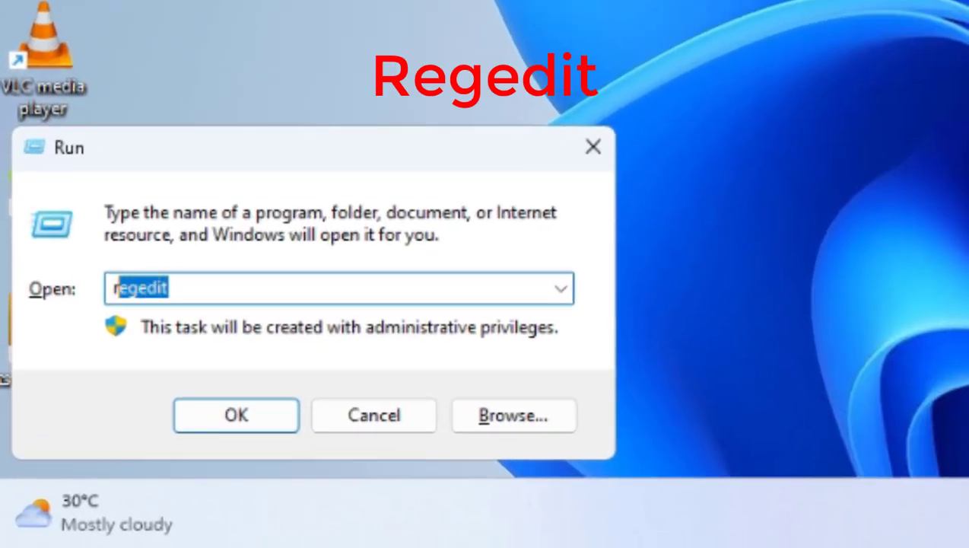
text(egedit)
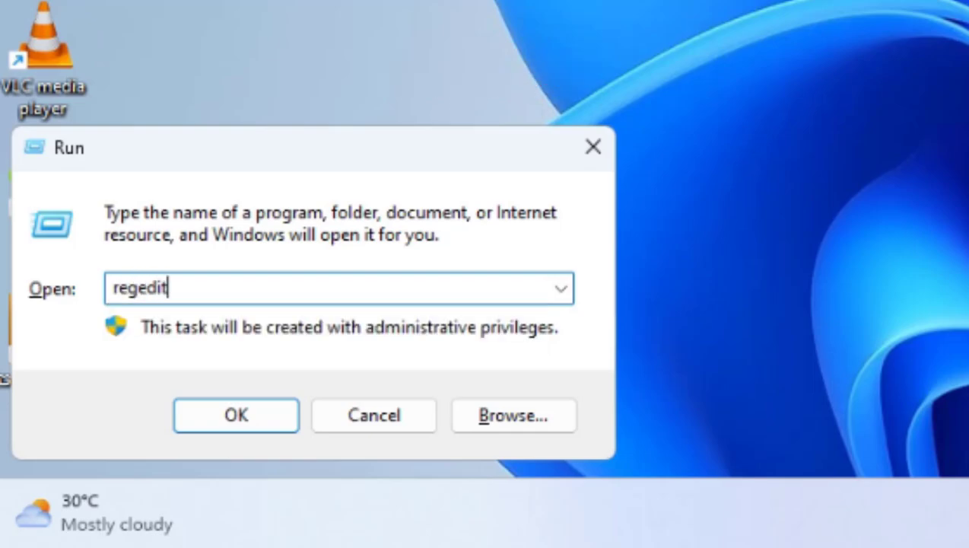
key(Return)
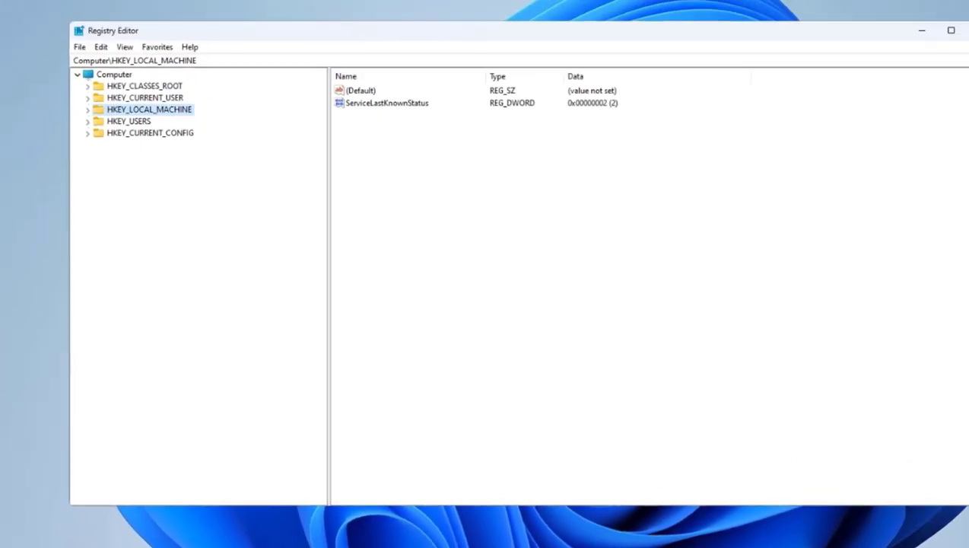
Go to the registry key HKEY_CURRENT_USER\Software\Microsoft\Office\15.0.
click(143, 98)
key(Right)
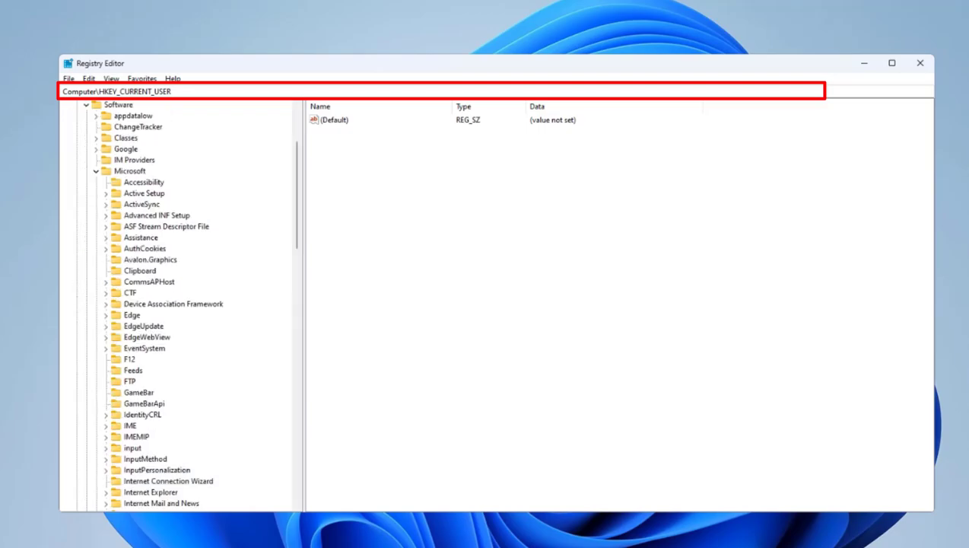
click(118, 105)
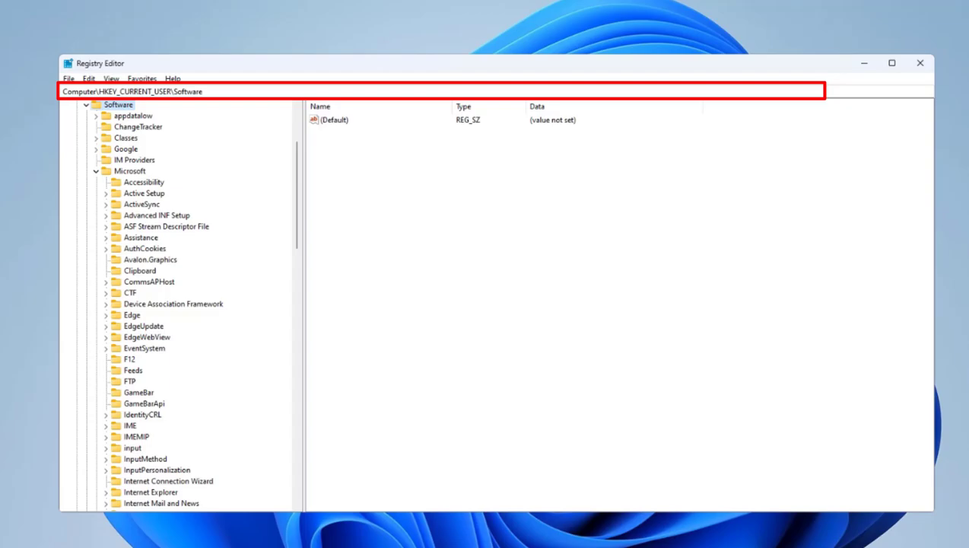
click(130, 171)
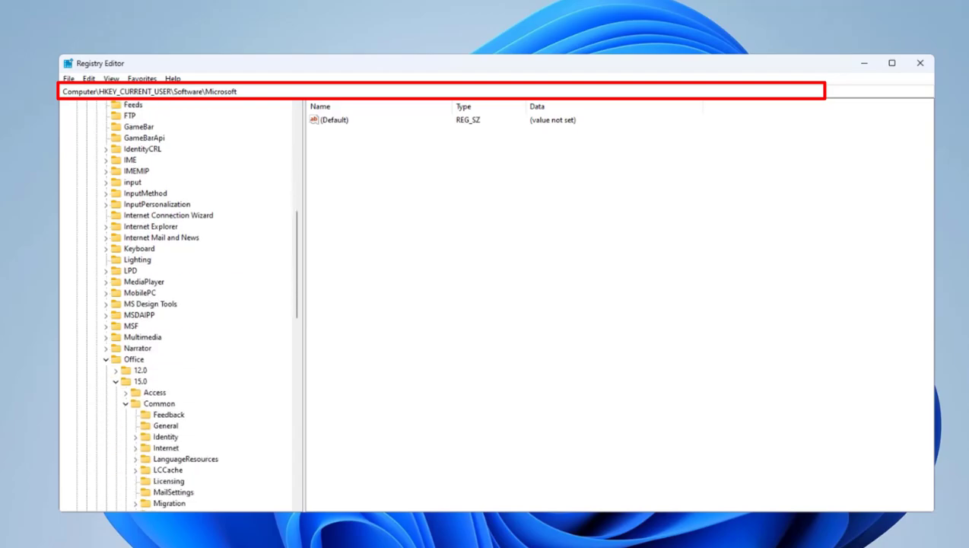
click(140, 281)
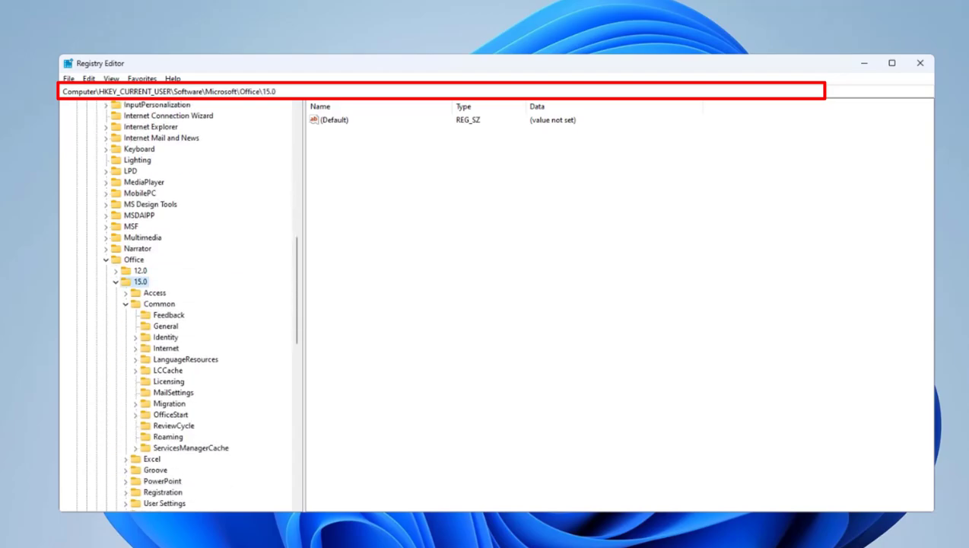
Search Windows for Excel to check which Office version is installed.
key(super)
text(Ex)
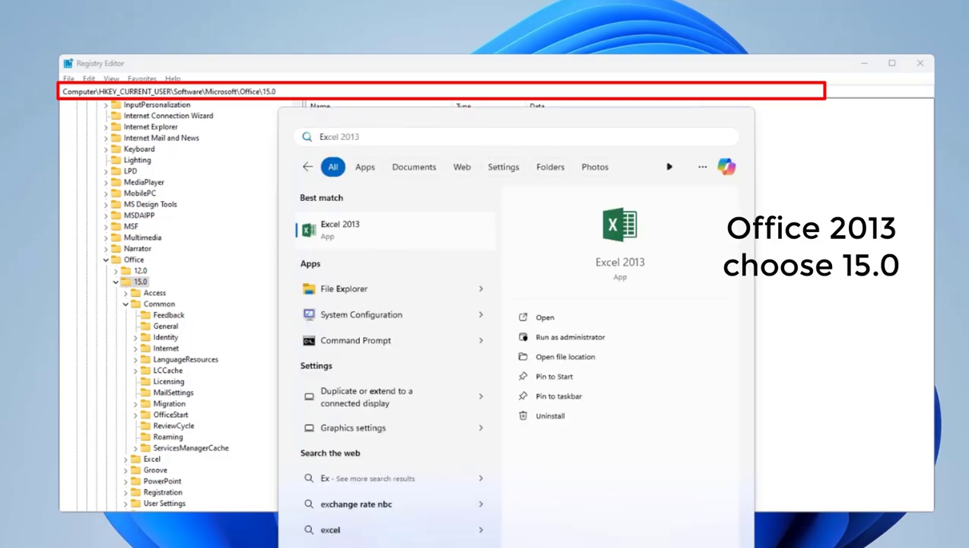
key(Escape)
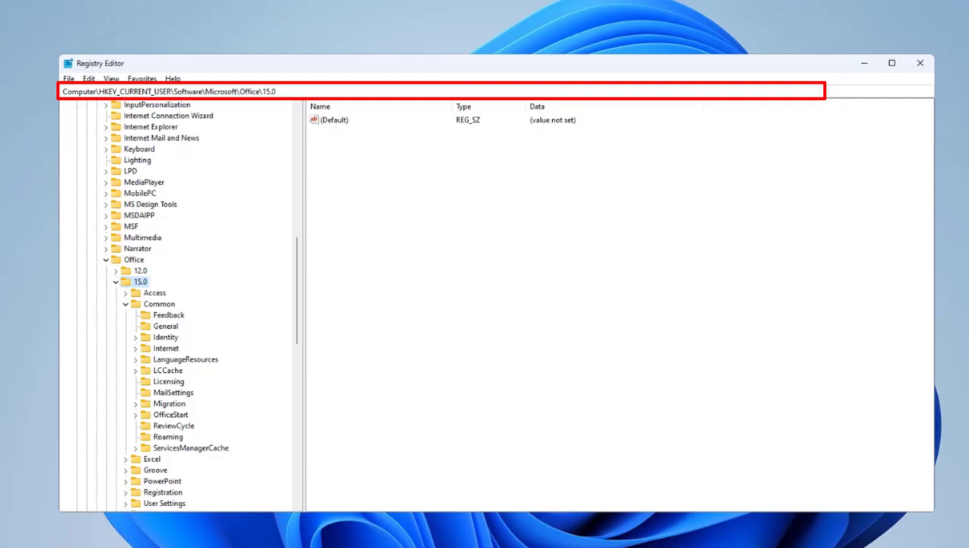
Collapse the Common key under Office\15.0, expand the Registration key and select it, highlighting its full path.
scroll(179, 304, down, 1)
click(126, 270)
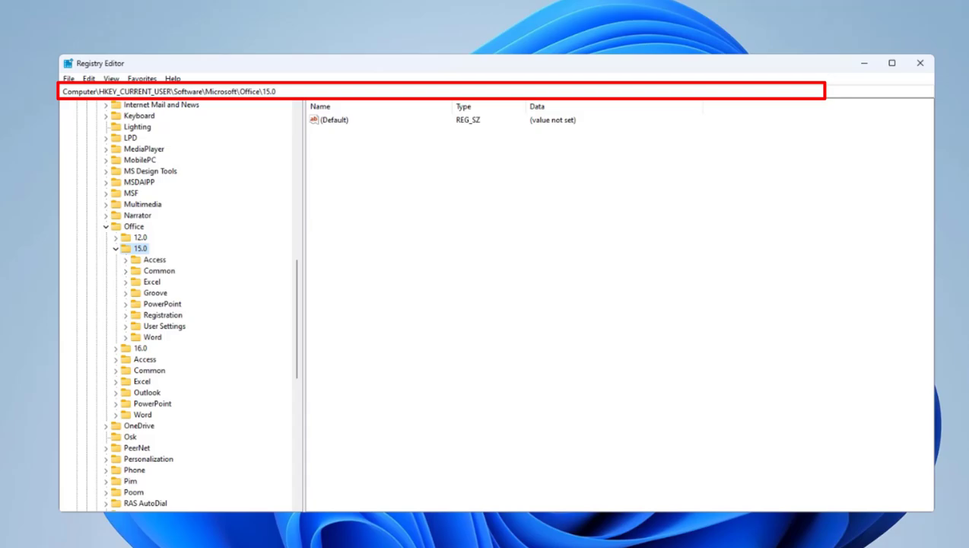
click(125, 314)
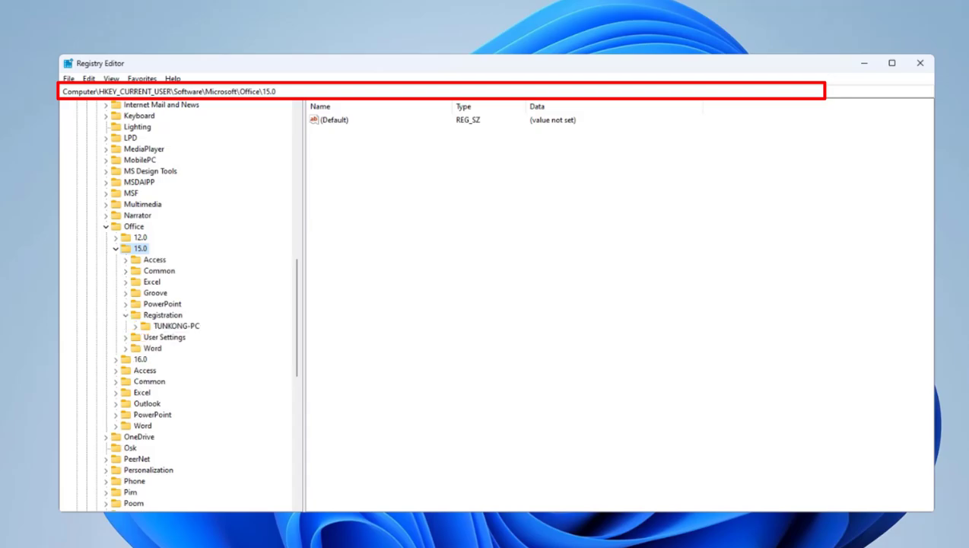
click(163, 314)
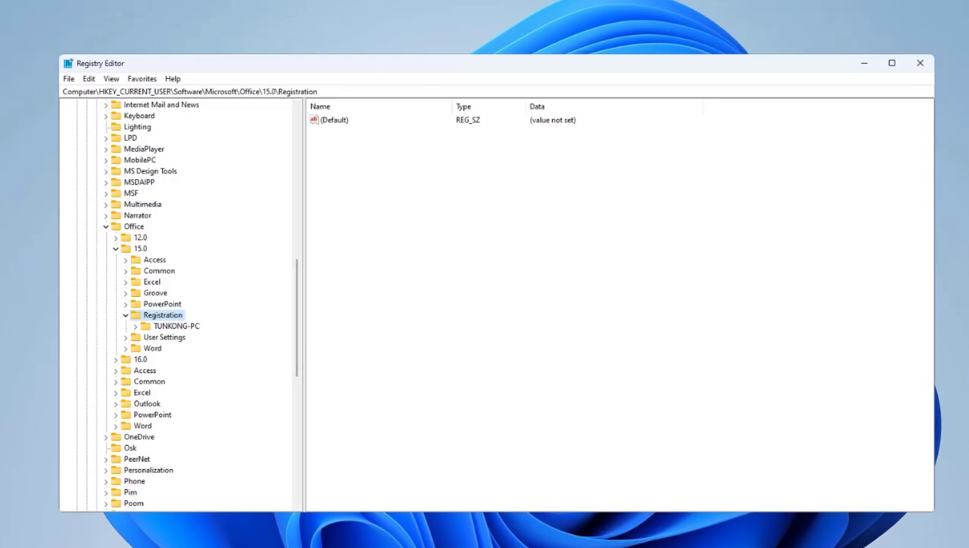
drag(317, 91, 62, 92)
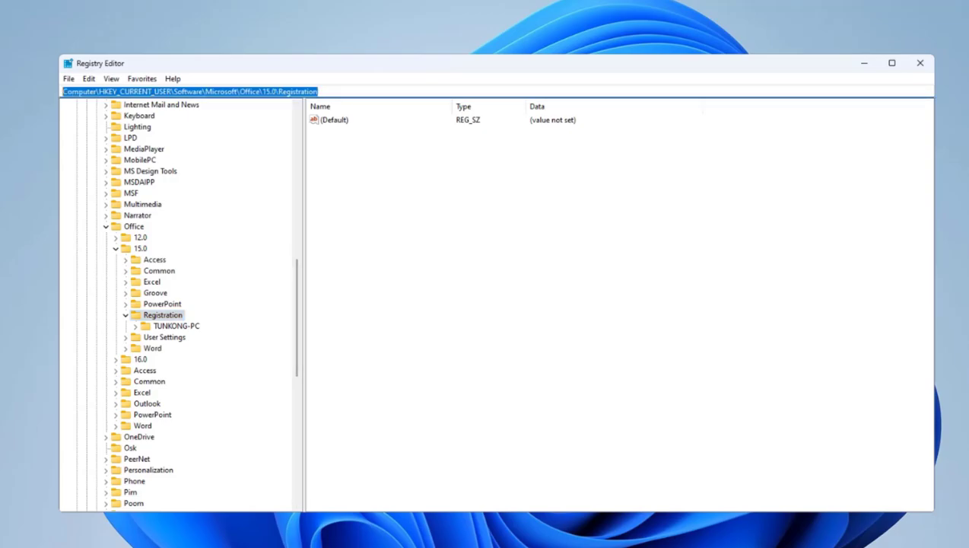
Create a DWORD (32-bit) value named AcceptAllEulas in the Registration key.
right_click(336, 177)
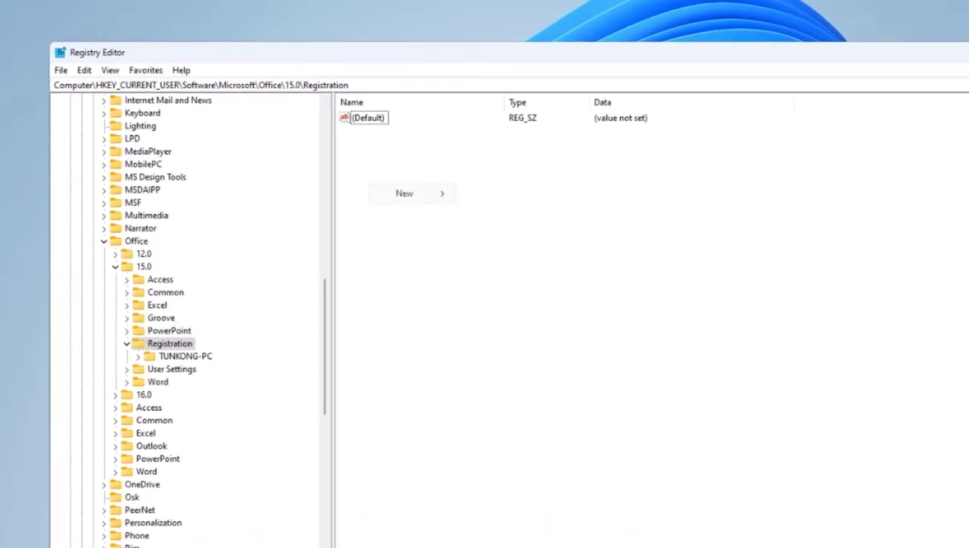
mouse_move(446, 202)
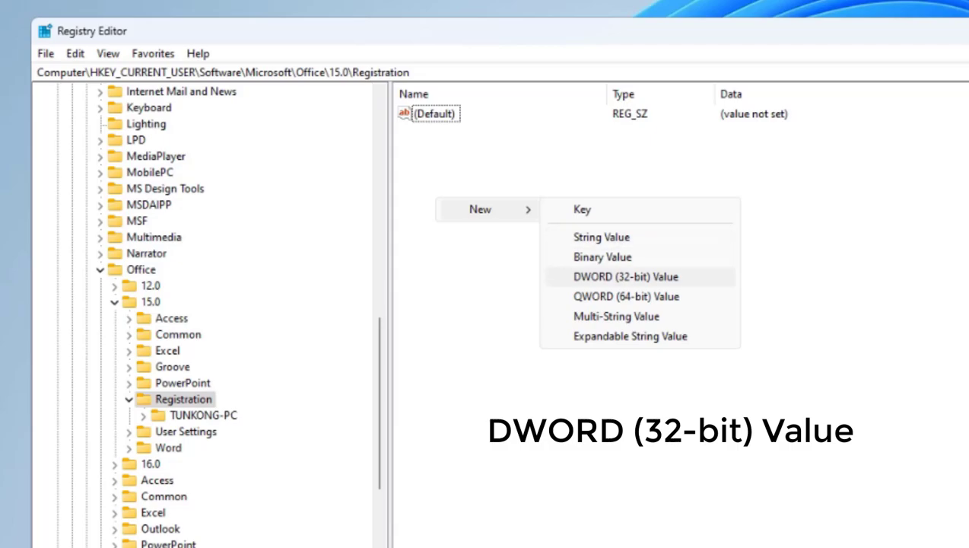
key(Return)
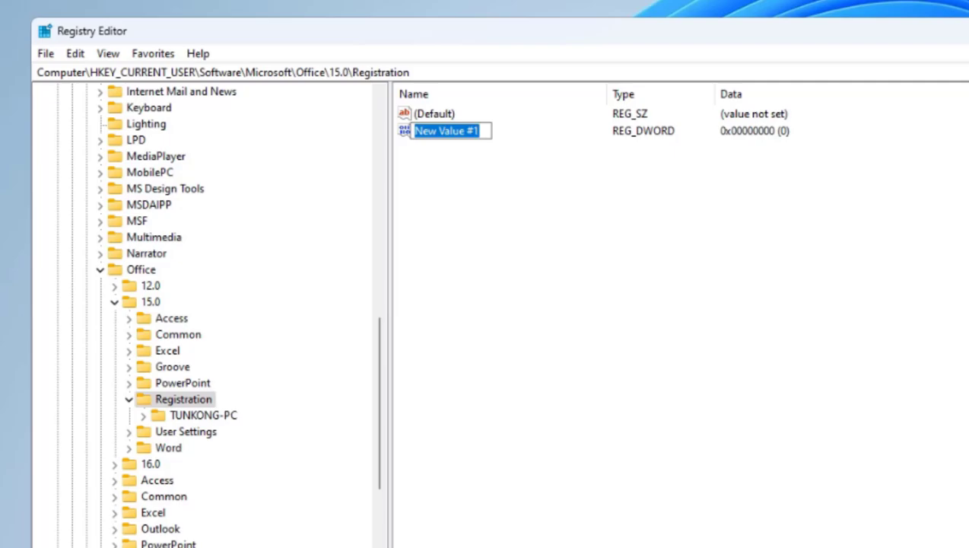
text(Acce)
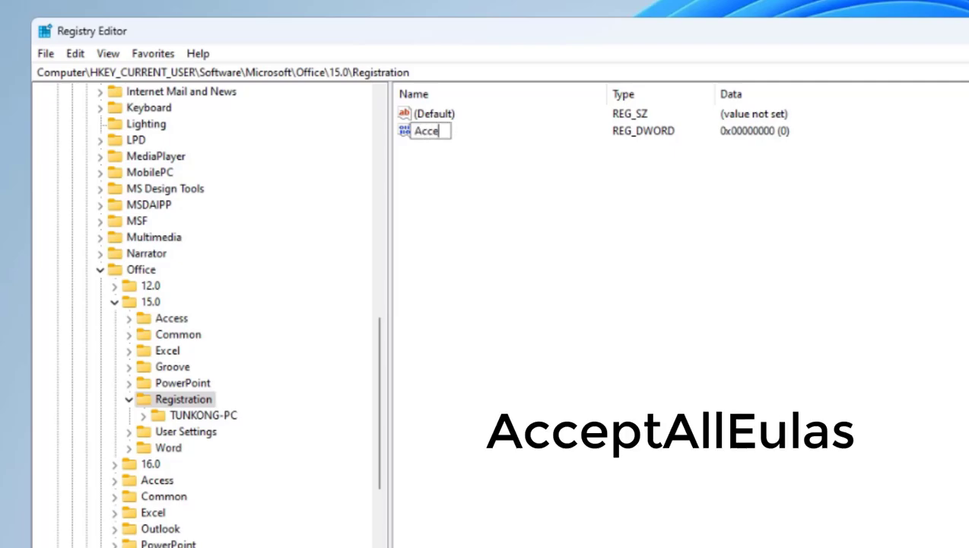
text(ptAllEulas)
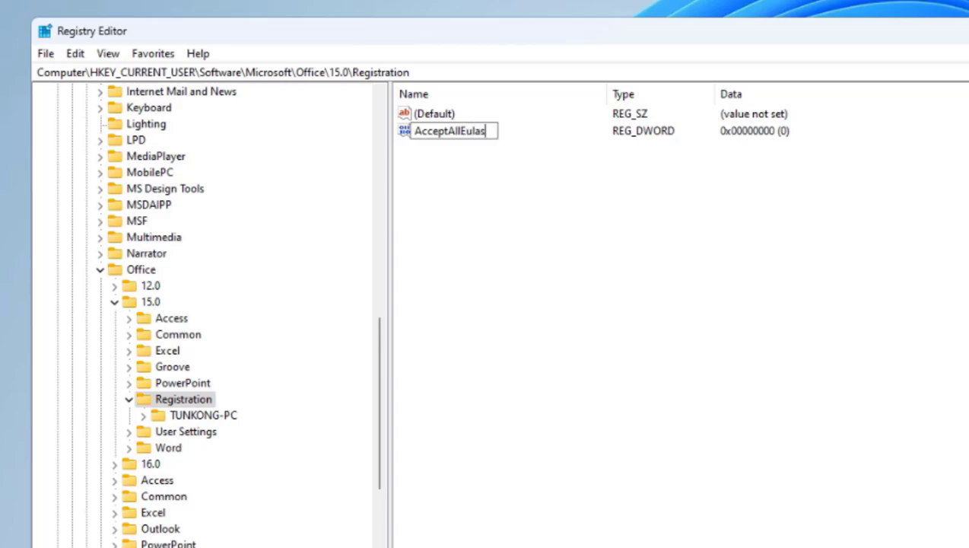
key(Return)
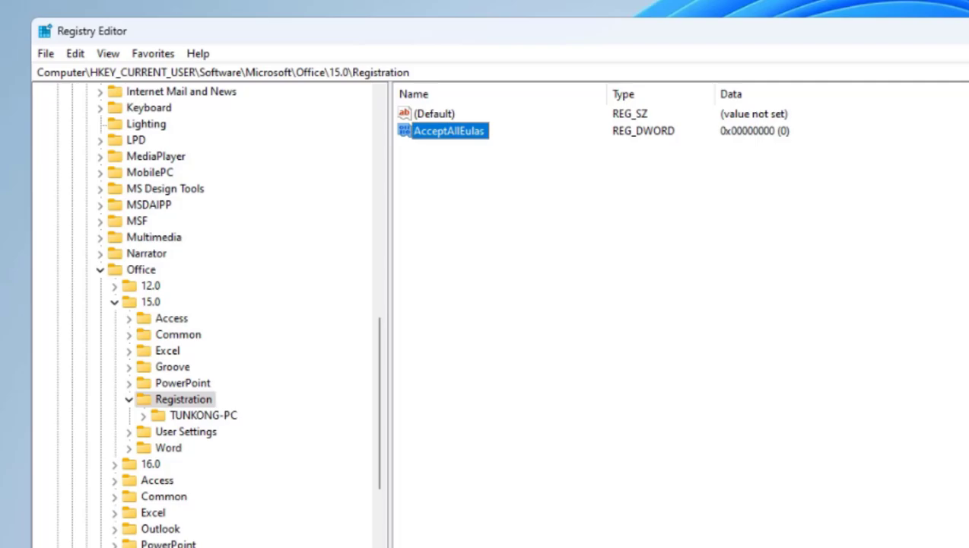
Set the value data of AcceptAllEulas to 1 with hexadecimal base.
right_click(457, 129)
click(506, 139)
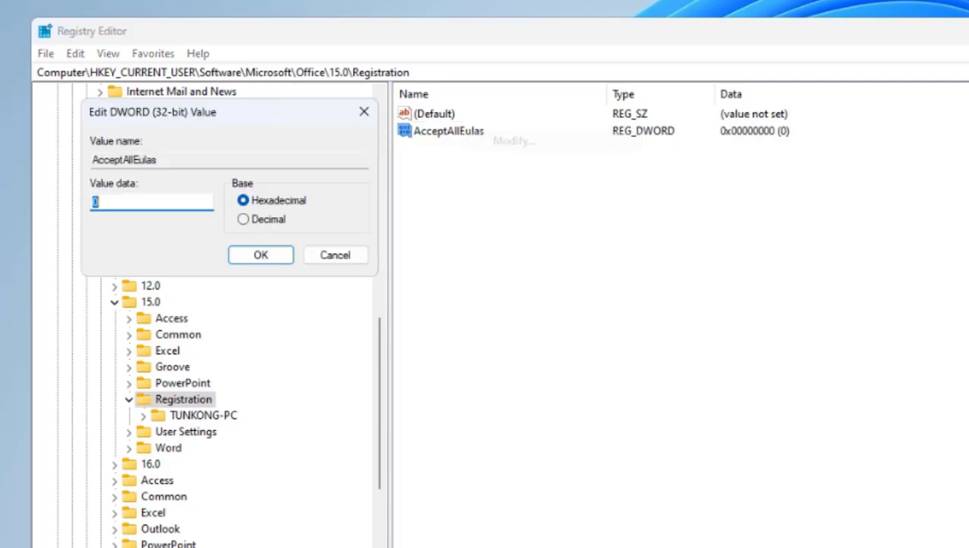
drag(274, 113, 653, 195)
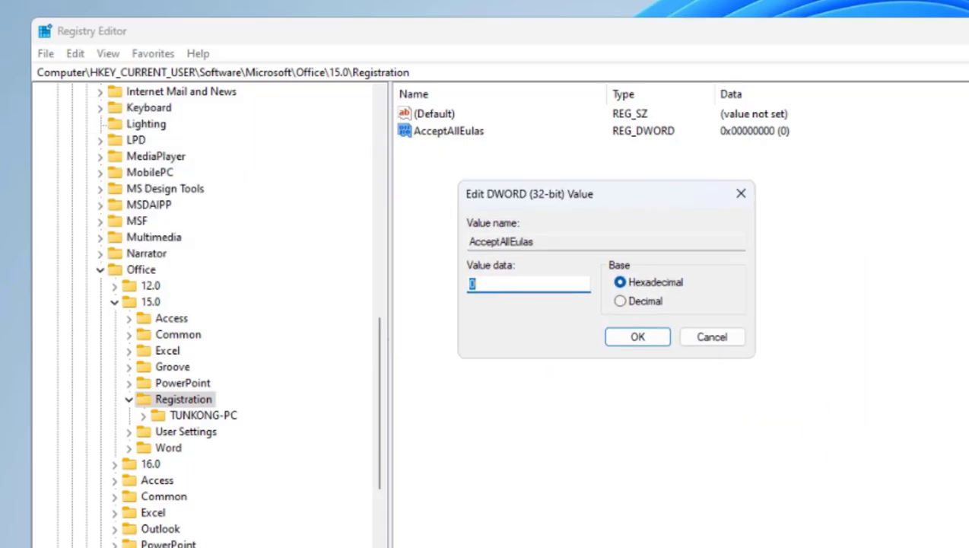
text(1)
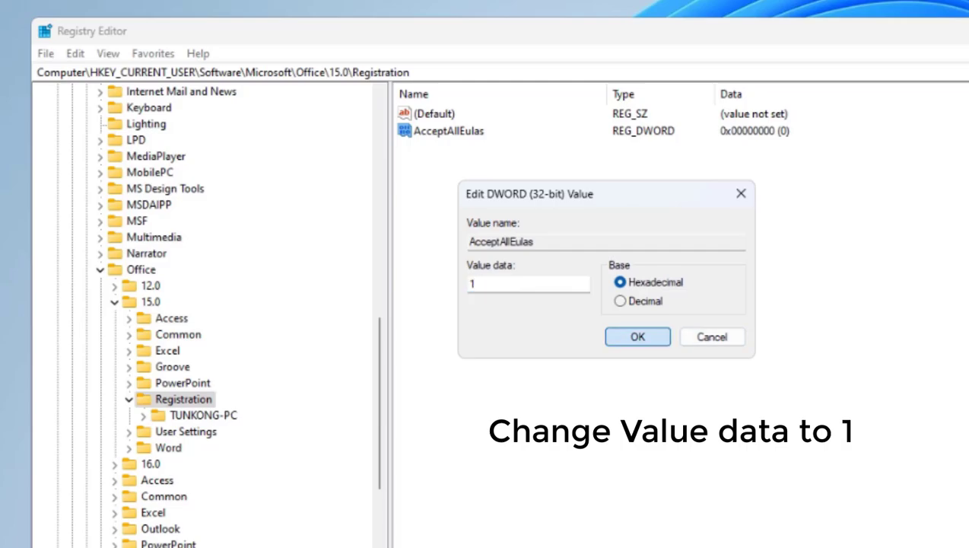
click(637, 337)
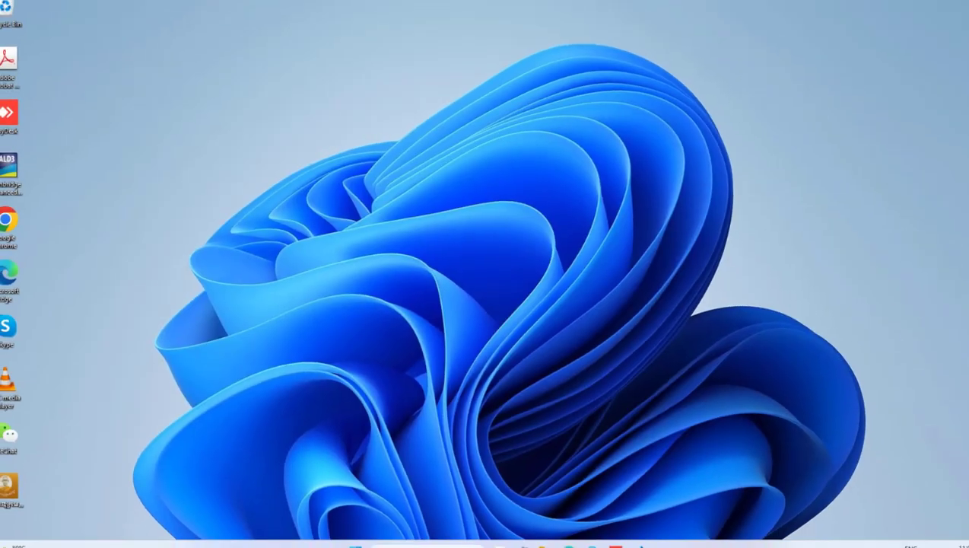
Search Windows for Excel and launch Excel 2013.
key(super)
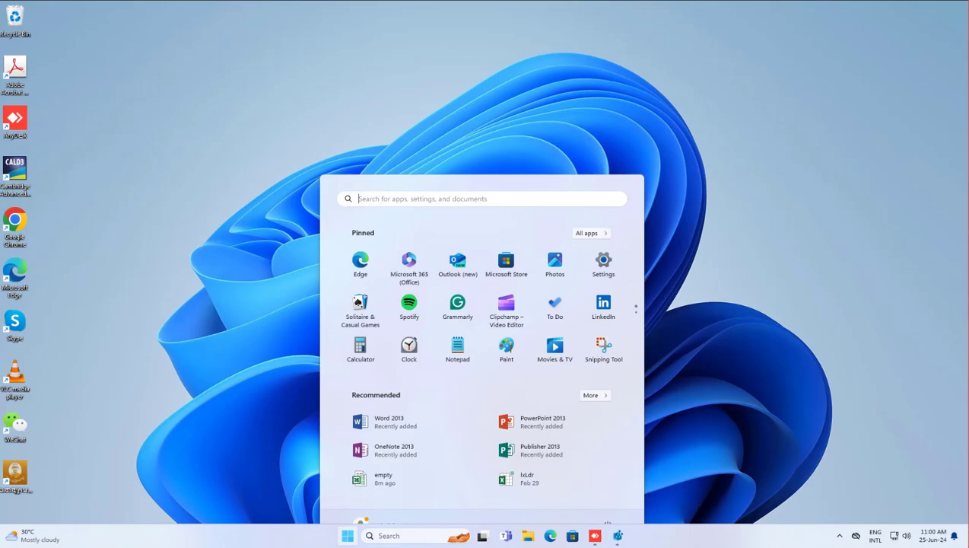
text(Excel)
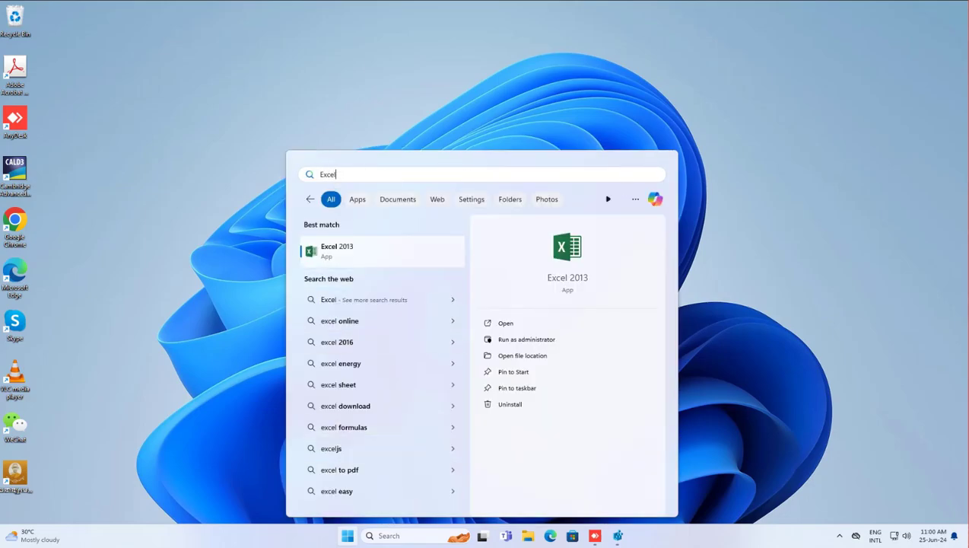
key(Return)
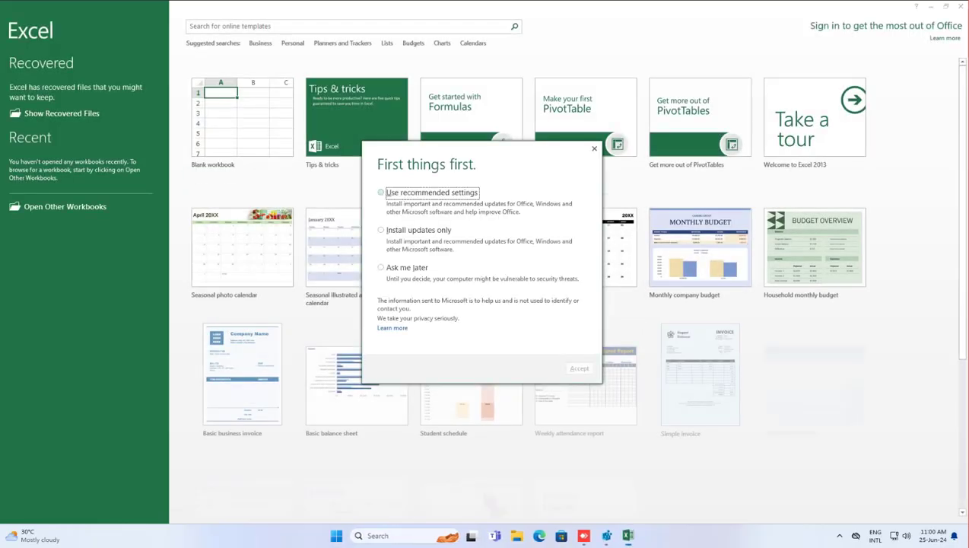
Choose "Ask me later" for updates in the "First things first" dialog and accept it.
click(407, 267)
key(Tab)
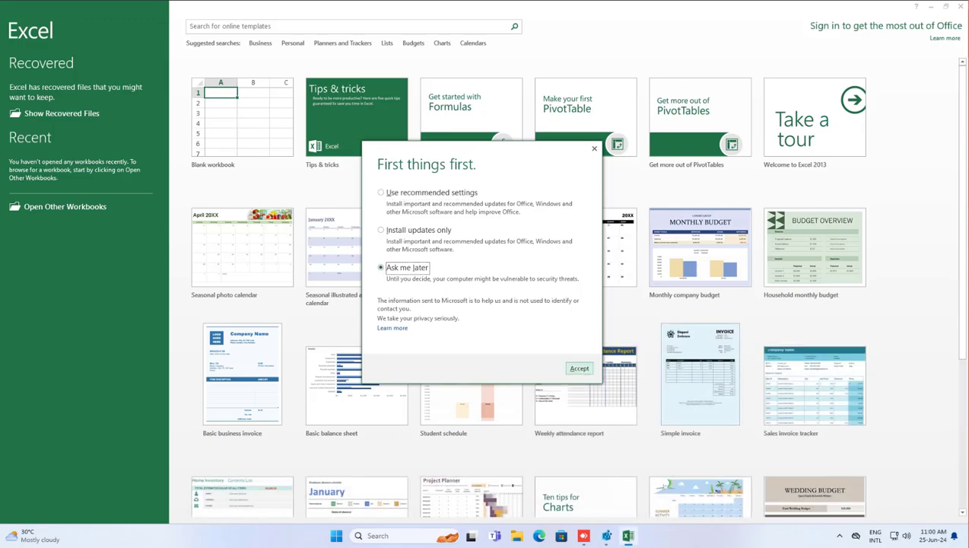
key(Return)
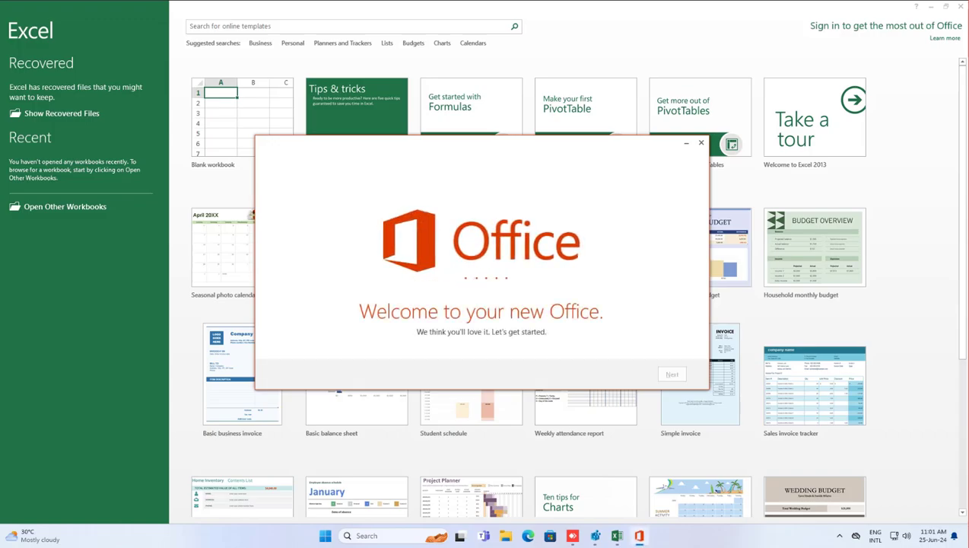
Complete the Office welcome wizard without signing in, and create a blank workbook.
key(Return)
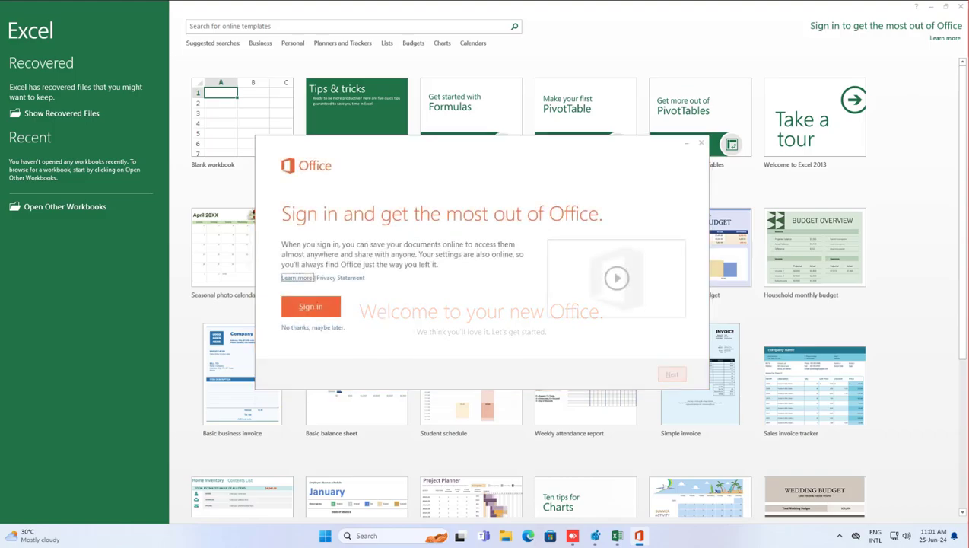
key(Tab)
key(Return)
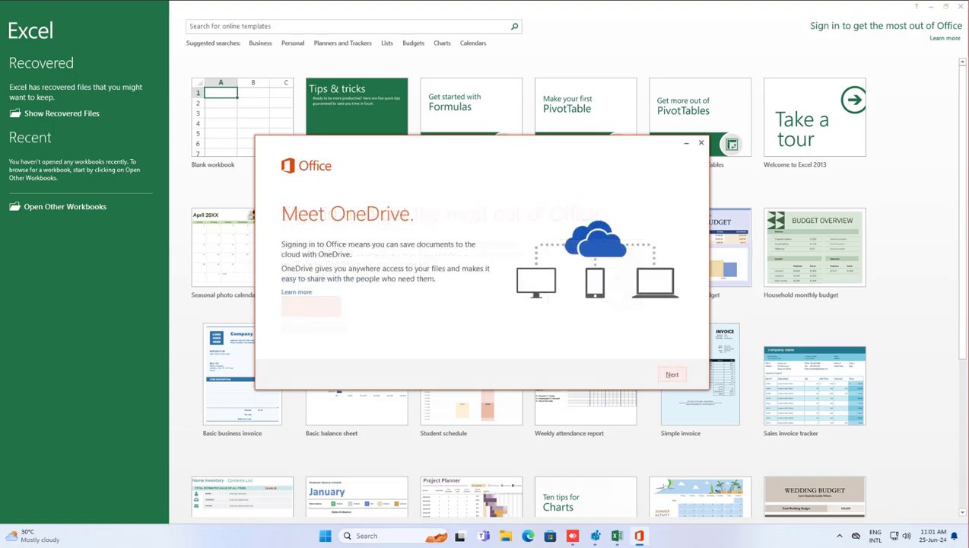
key(Return)
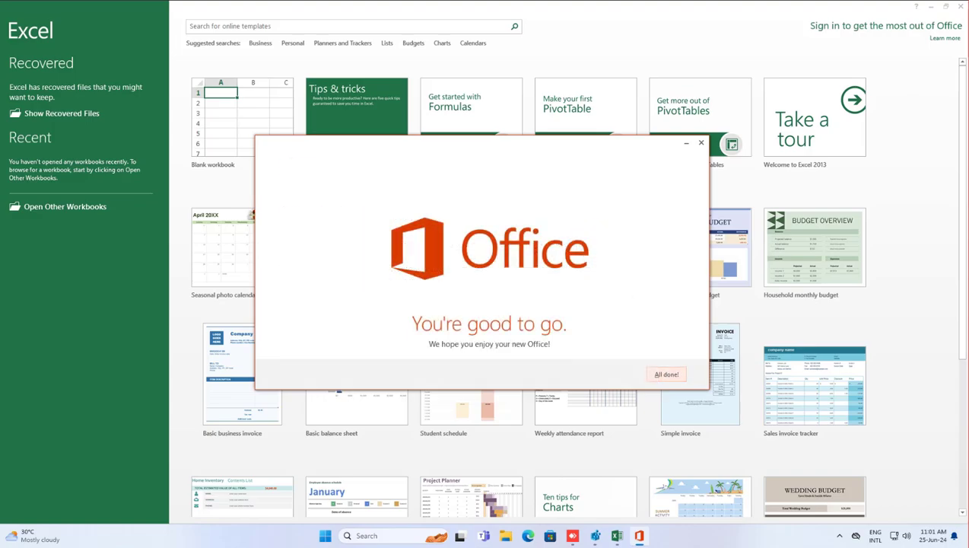
key(Return)
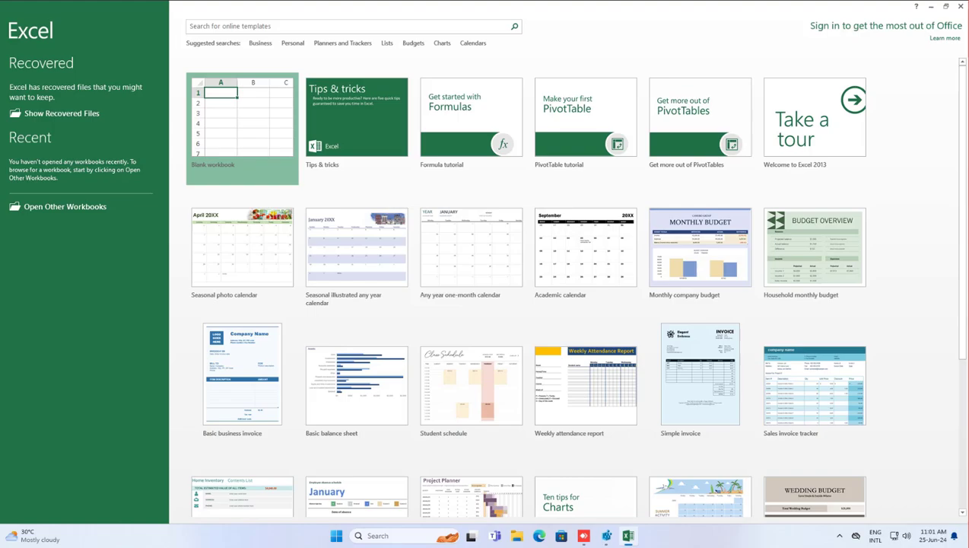
key(Return)
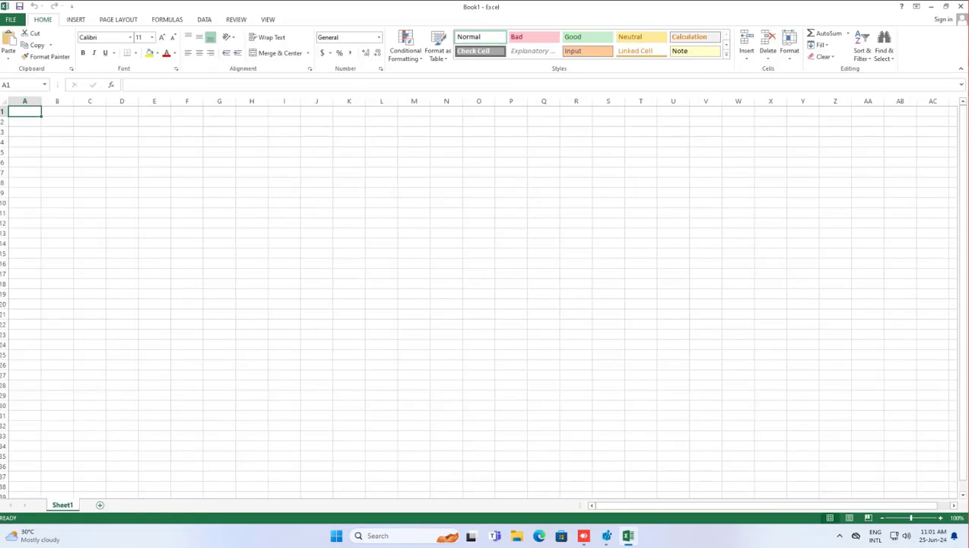
Enter "s" in cells D2 and D5 of the blank workbook as test input.
click(122, 122)
text(s)
key(Return)
click(121, 152)
text(s)
key(Return)
click(121, 182)
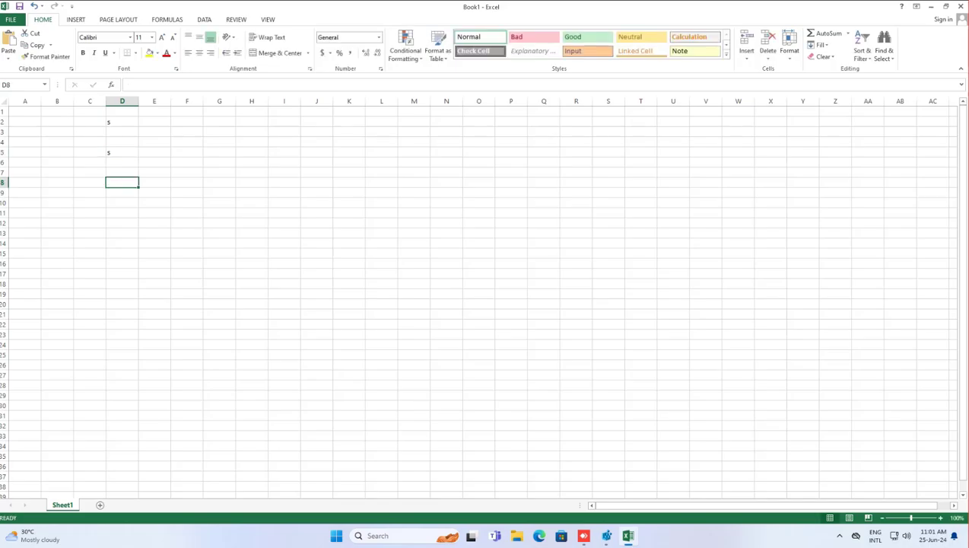
Close Excel without saving the changes to Book1.
click(958, 6)
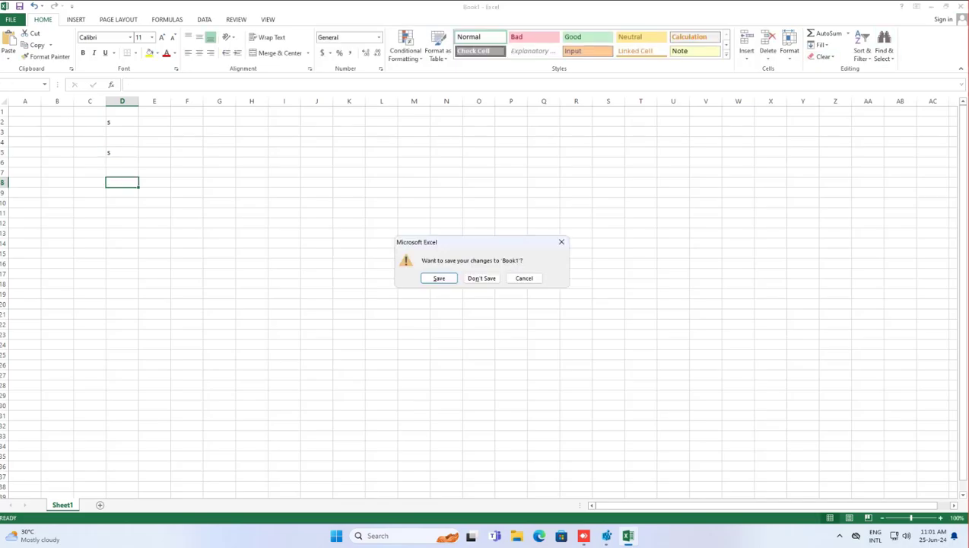
click(481, 278)
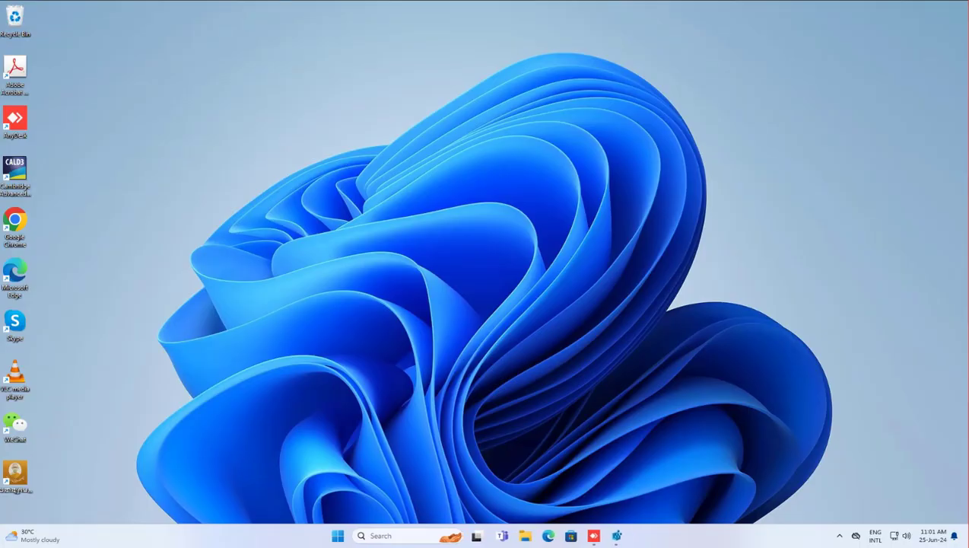
Search Windows for "word" and launch Word 2013.
key(super)
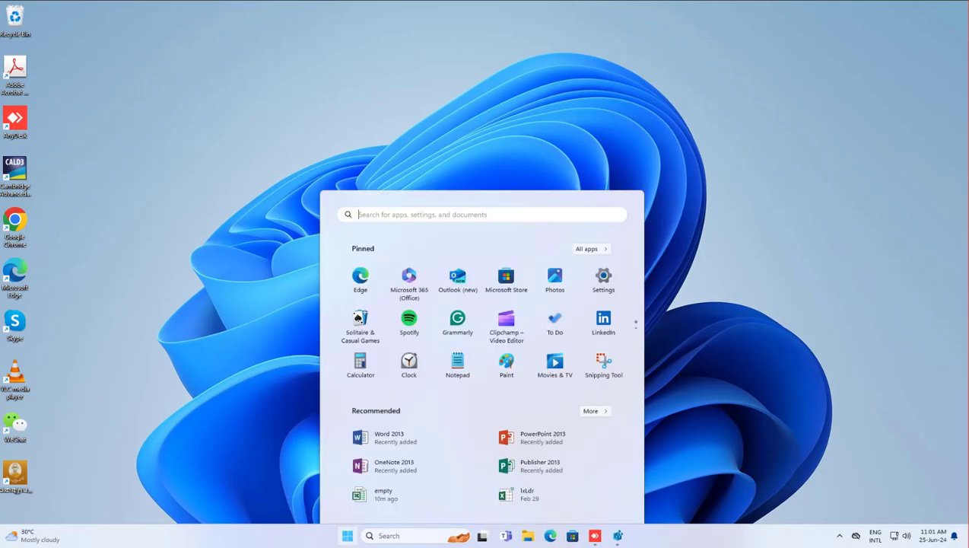
text(word)
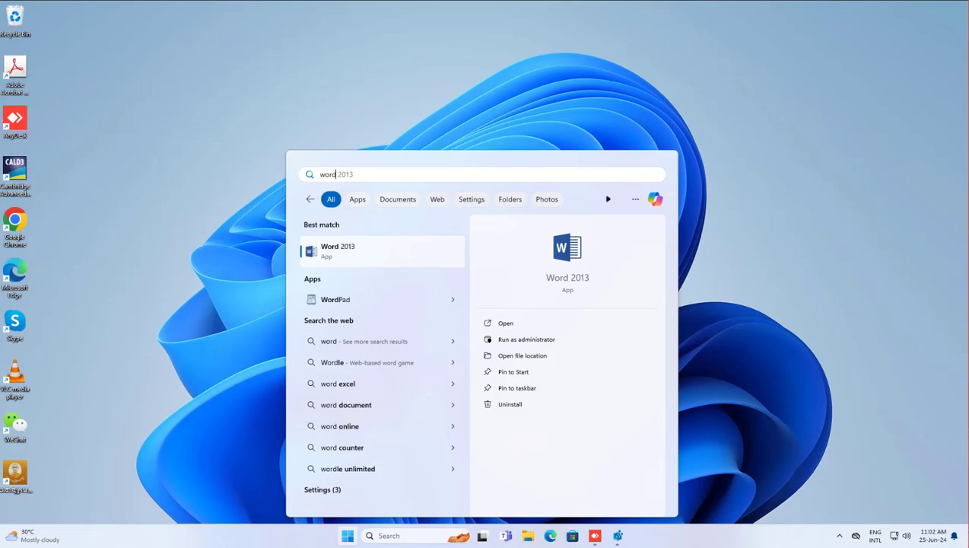
key(Return)
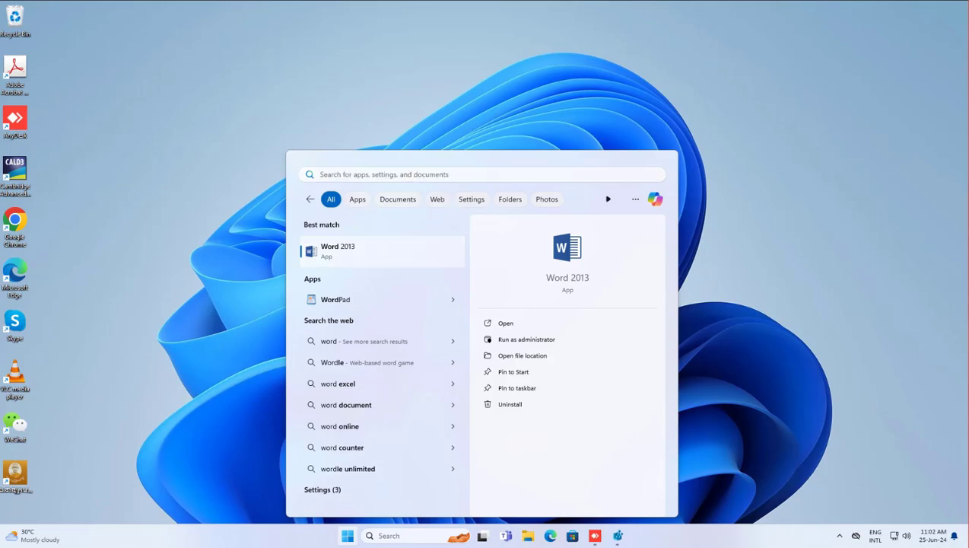